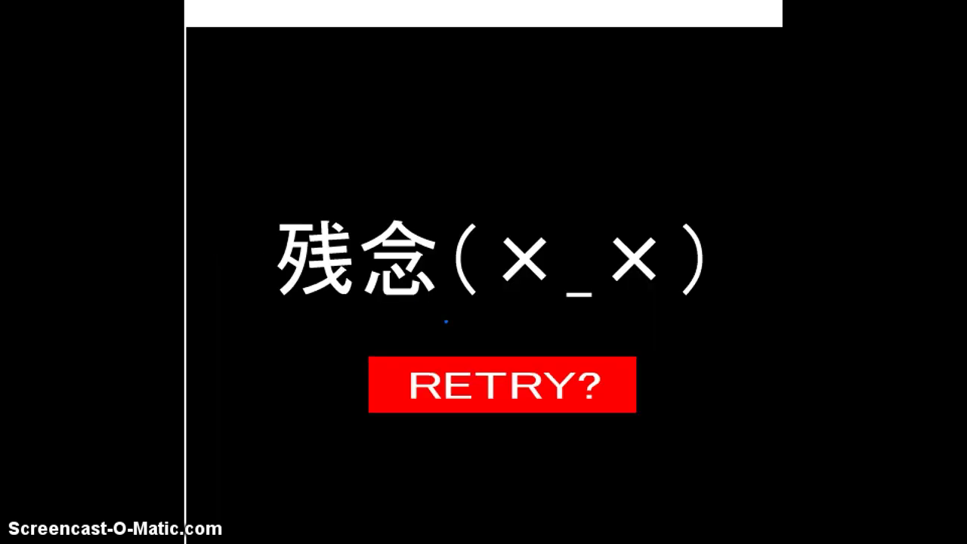
Retry the maze after the game over and start it again from the title screen, twice.
click(453, 378)
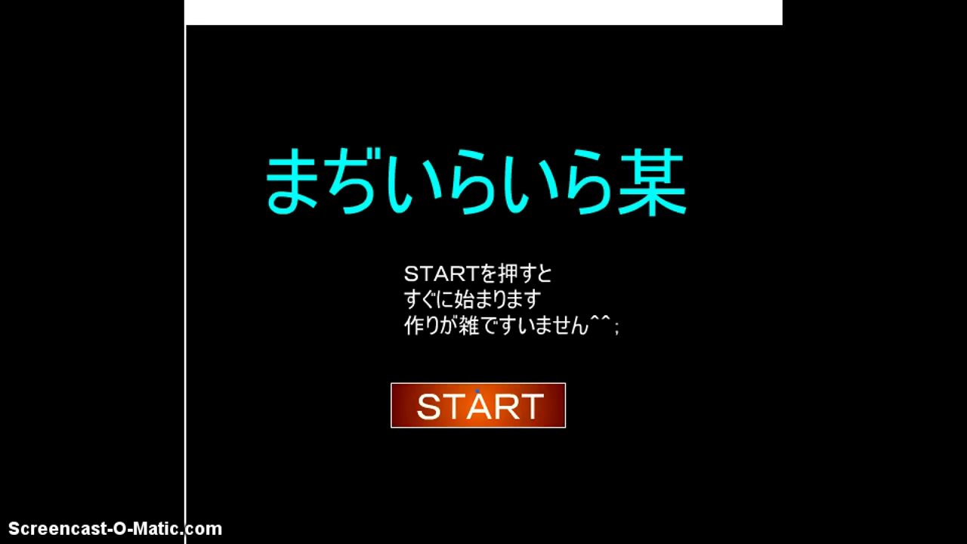
click(477, 389)
click(521, 382)
click(506, 401)
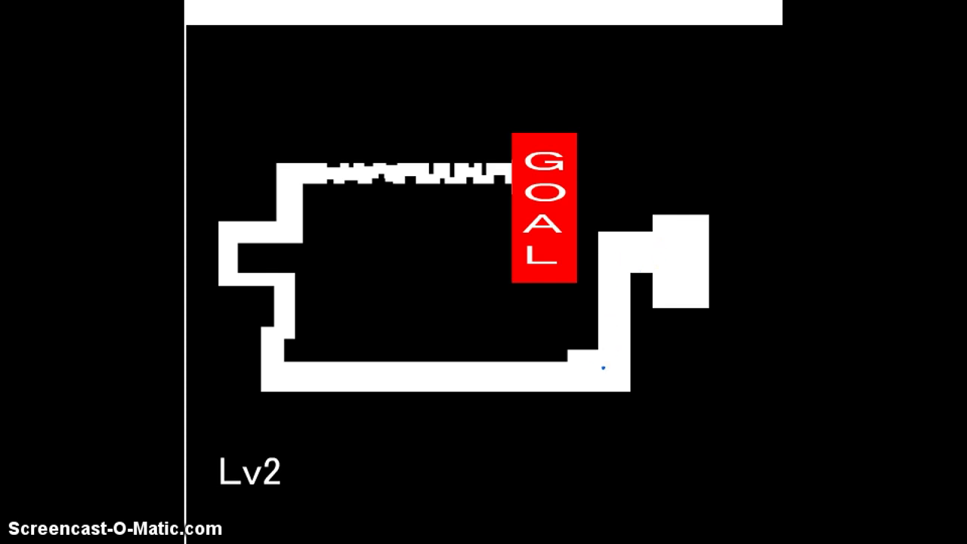
Pause with the Flash menu to carry the dot past the walls onto the GOAL.
right_click(468, 379)
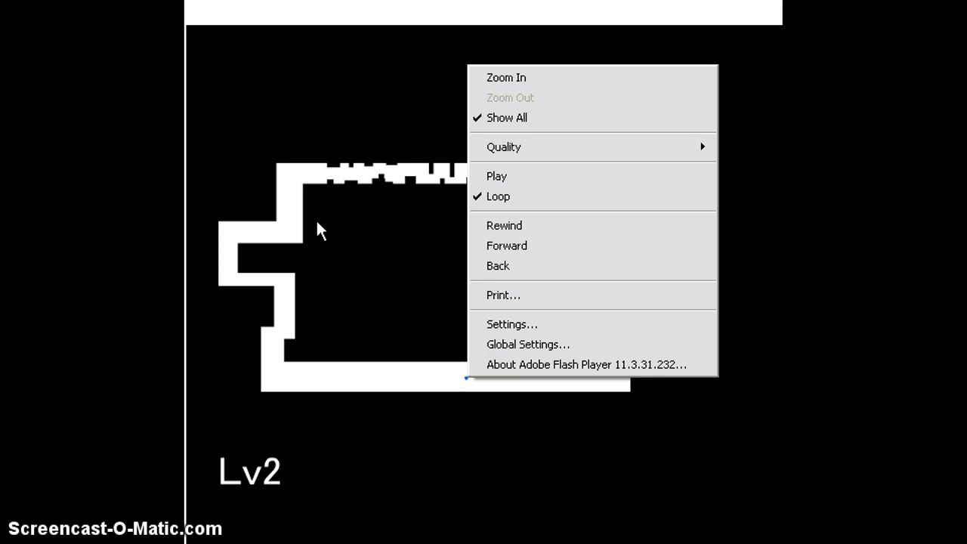
click(291, 174)
right_click(291, 175)
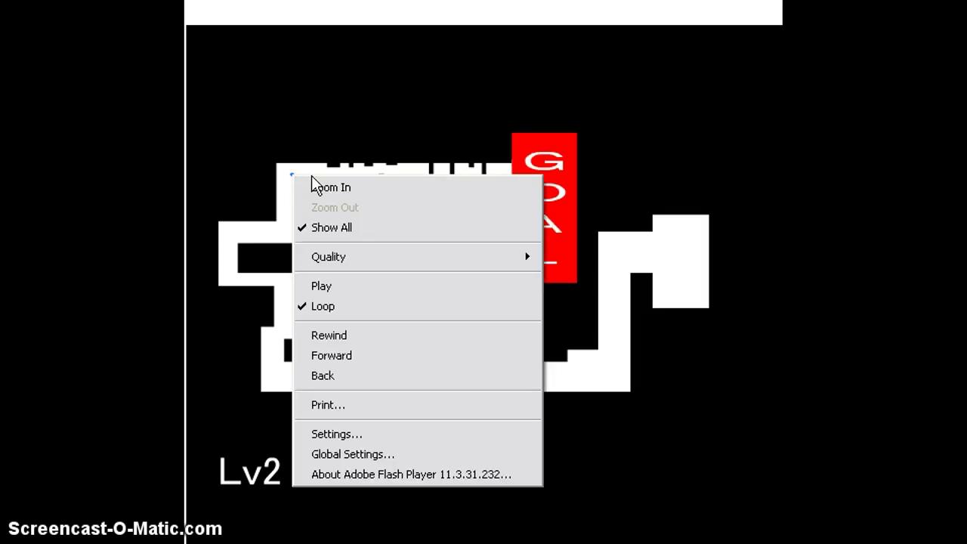
click(557, 165)
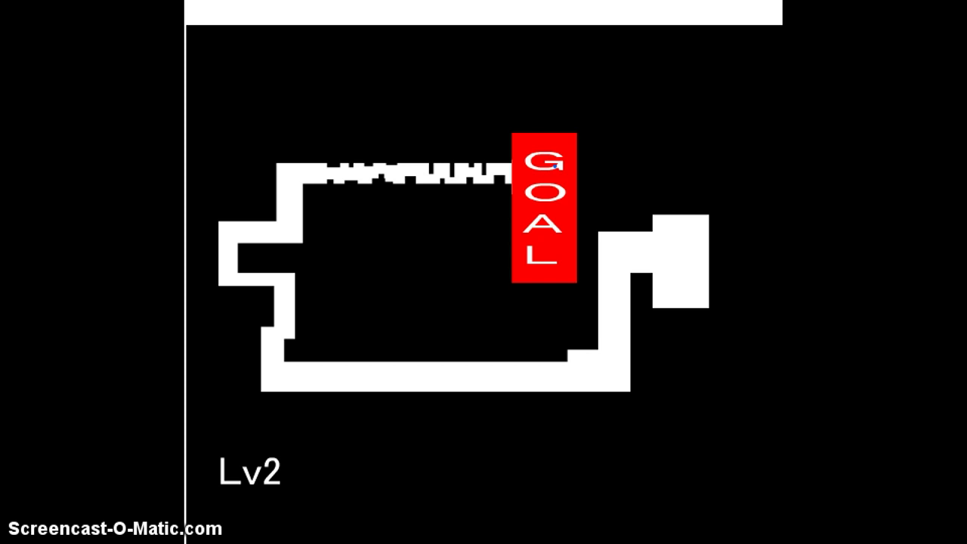
right_click(506, 172)
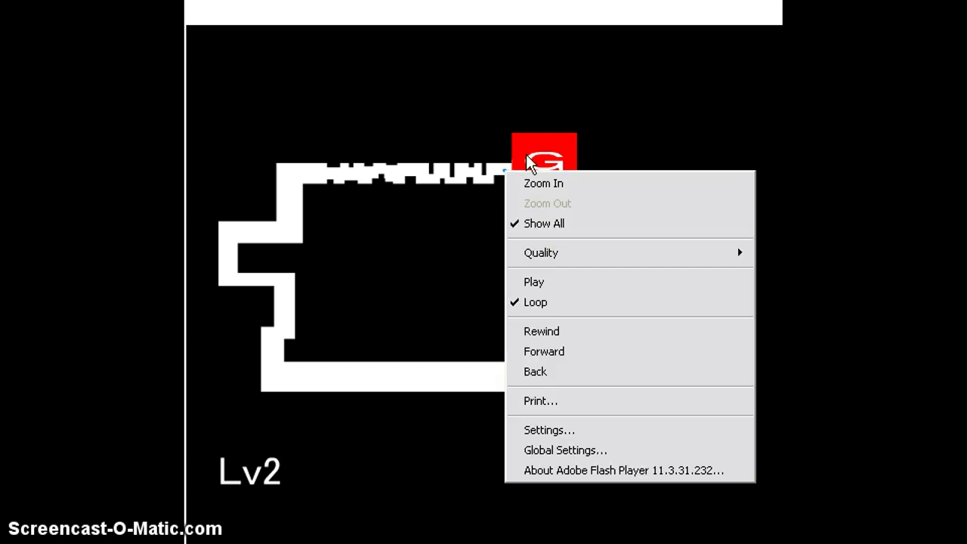
click(528, 159)
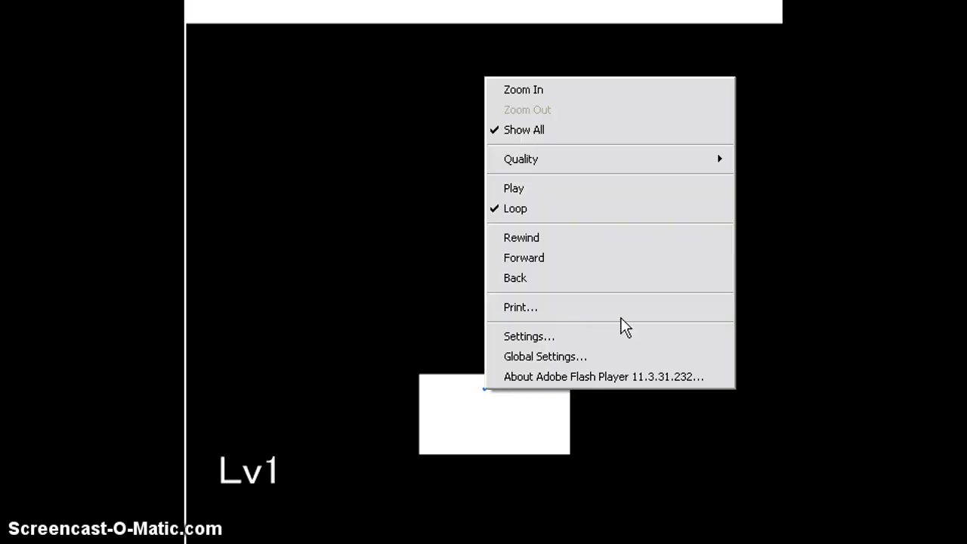
Clear Lv1 by pausing and landing on its goal, then pause the Lv2 maze.
click(458, 429)
right_click(470, 420)
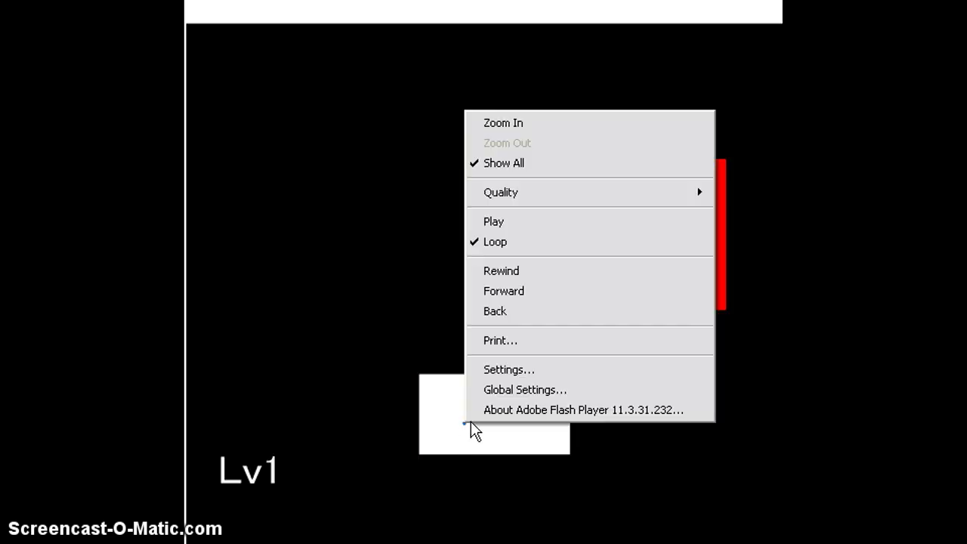
click(453, 431)
right_click(451, 376)
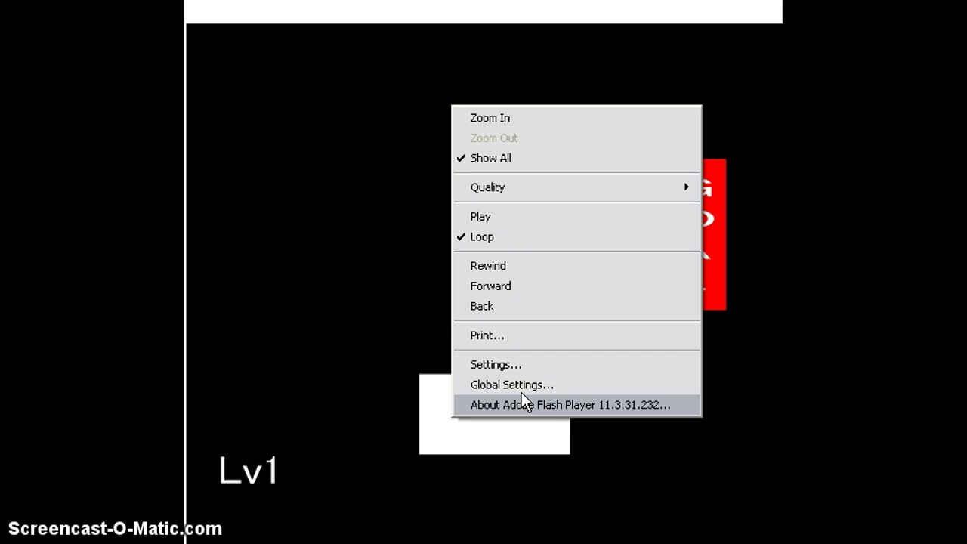
click(729, 281)
right_click(667, 254)
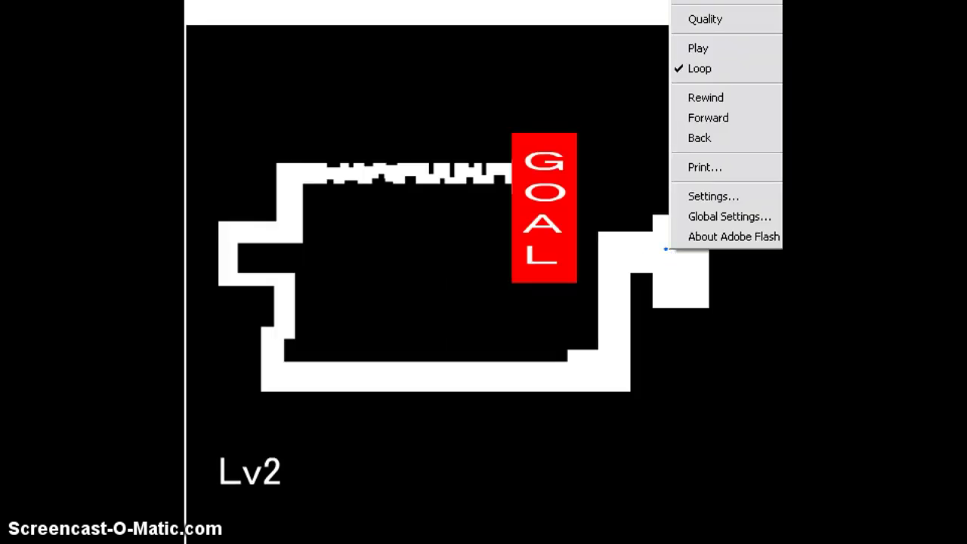
Drop the dot onto the Lv2 GOAL block.
click(548, 175)
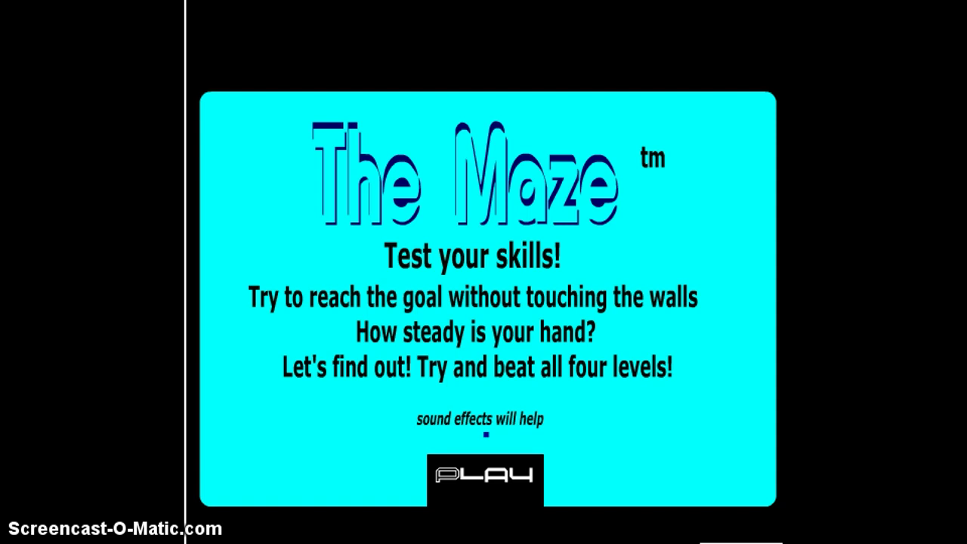
Start The Maze and use Flash menu pauses to land on the Level 1 and Level 2 goals.
click(483, 458)
click(488, 427)
right_click(477, 89)
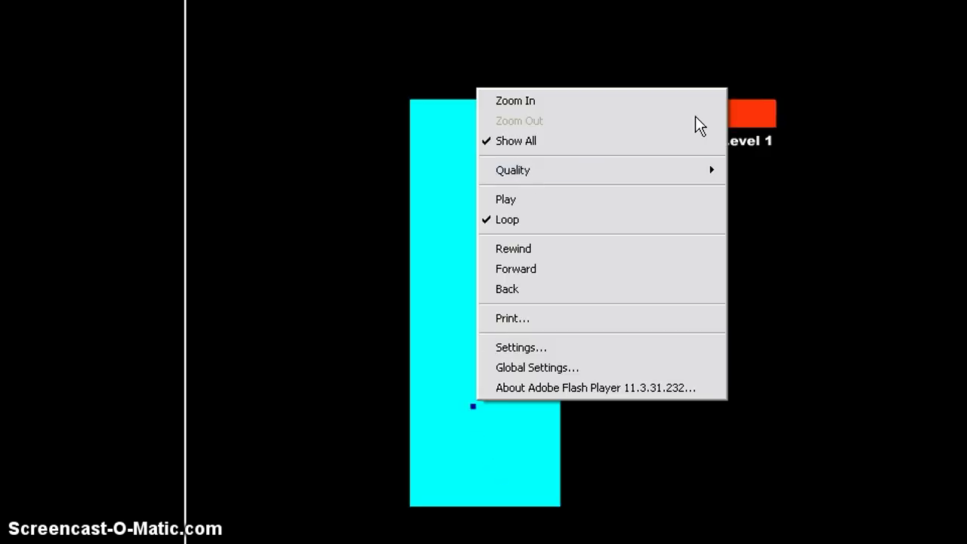
click(742, 115)
right_click(735, 111)
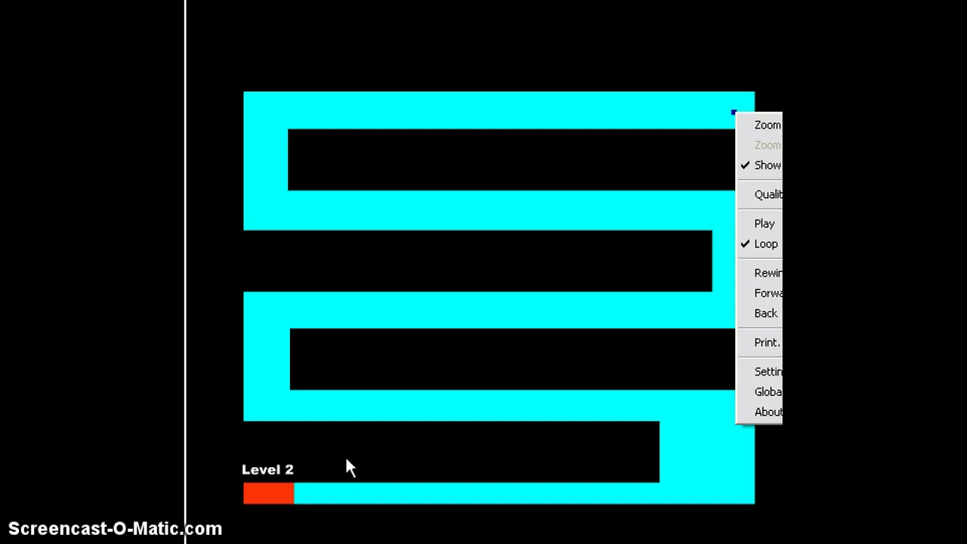
click(265, 491)
right_click(264, 488)
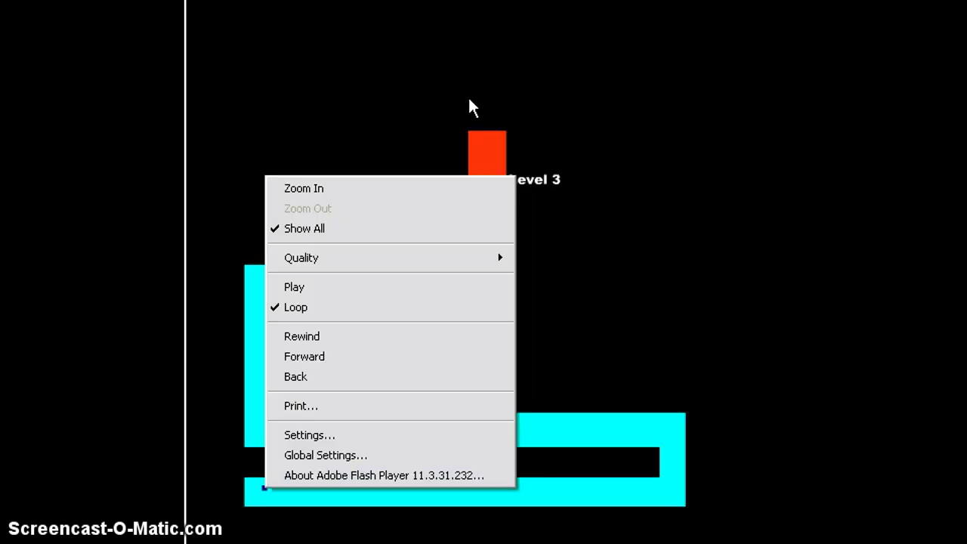